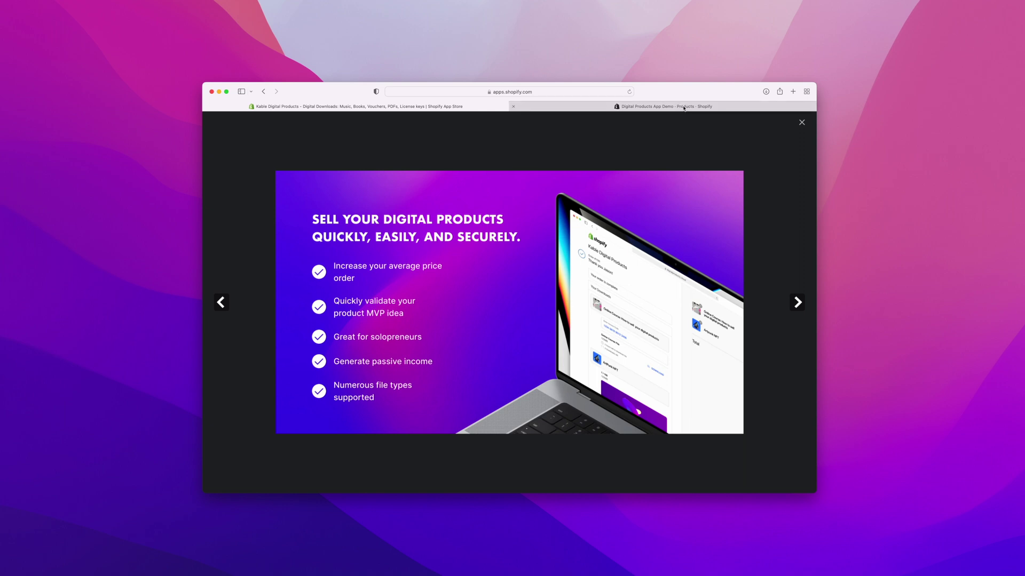
Step: Switch to the Digital Products App Demo tab showing the store admin's Products list
{"action": "left_click", "coordinate": [684, 108]}
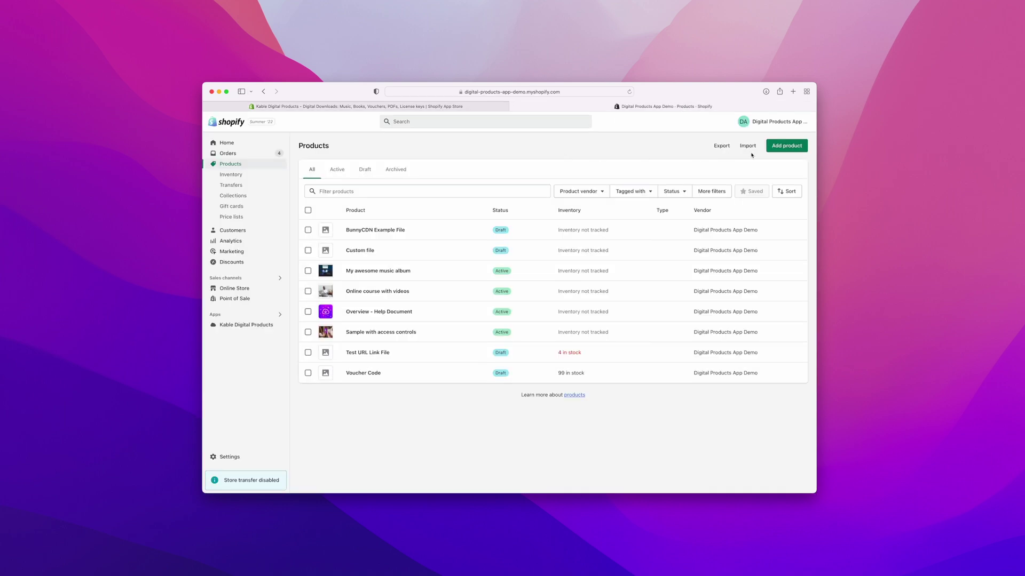
Step: Add a new product titled 'My Music single' with Music Track.jpg uploaded as its media
{"action": "left_click", "coordinate": [791, 149]}
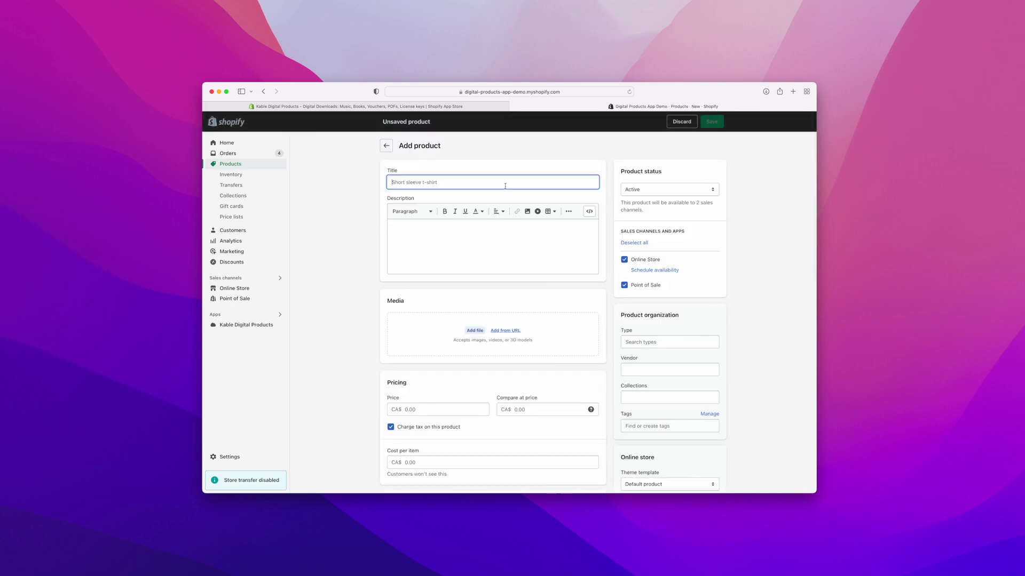
{"action": "type", "text": "My Music single"}
{"action": "left_click", "coordinate": [516, 243]}
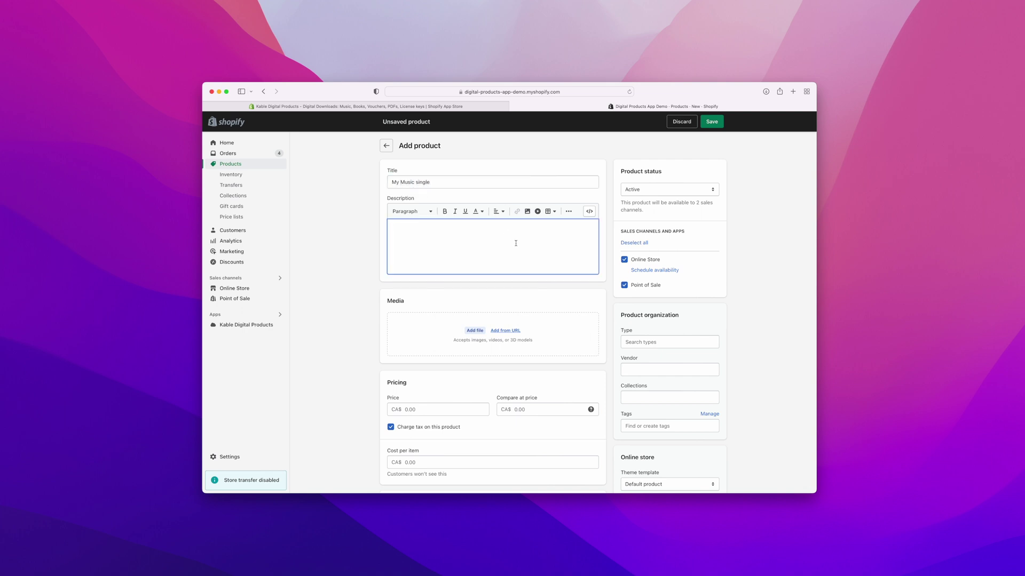
{"action": "left_click", "coordinate": [474, 331]}
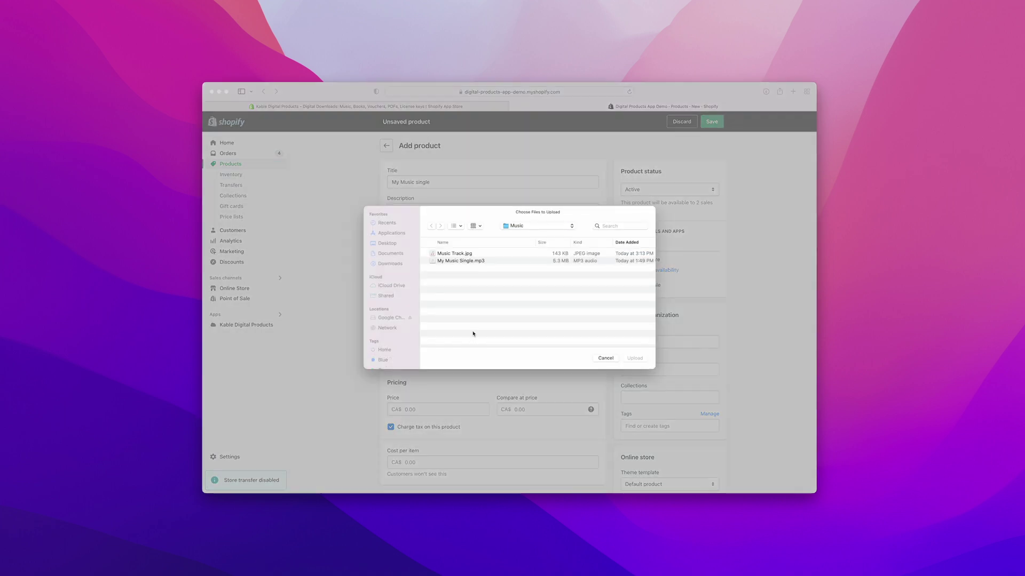
{"action": "left_click", "coordinate": [479, 254]}
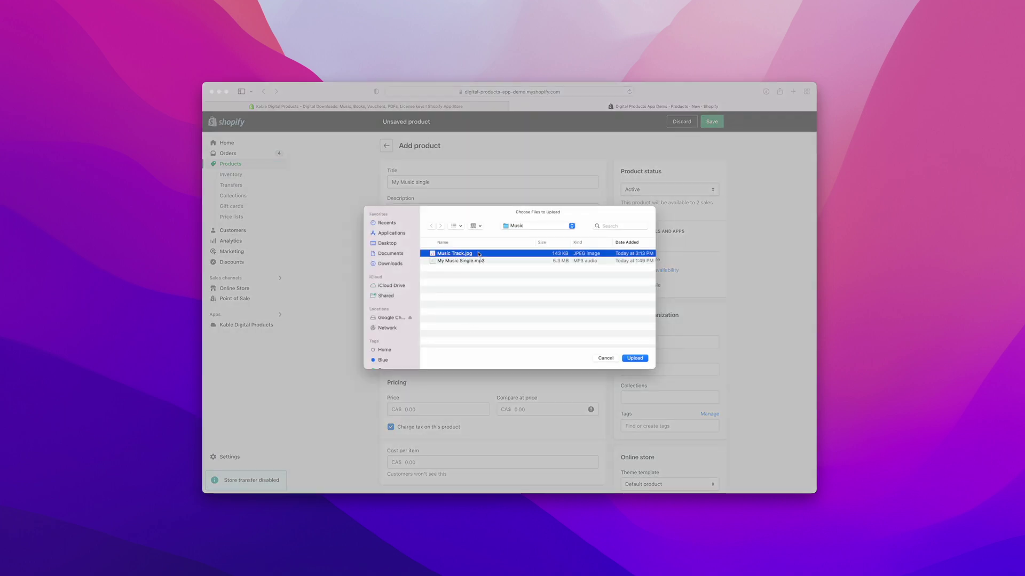
{"action": "left_click", "coordinate": [634, 358]}
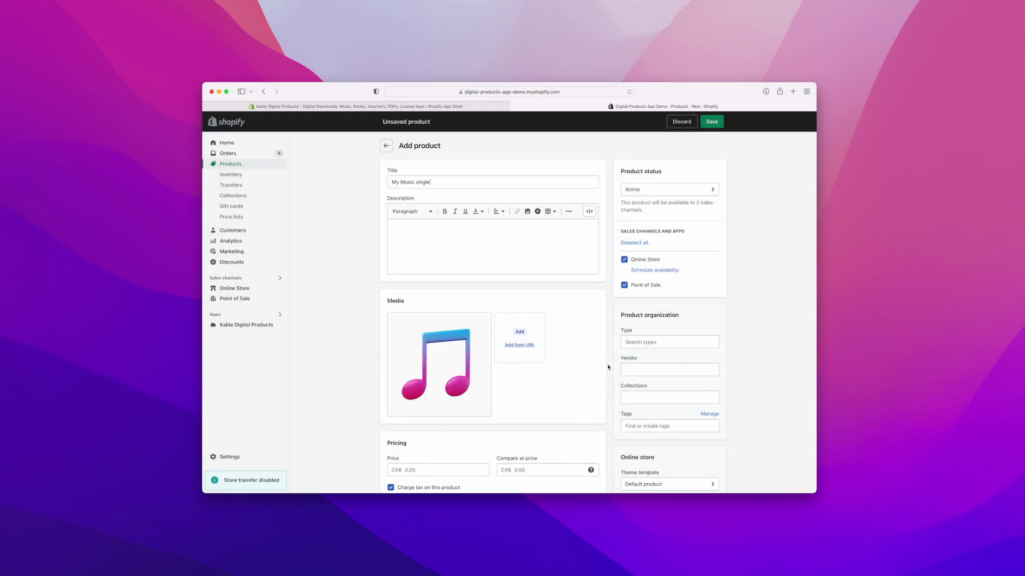
Step: Turn off Track quantity and 'This is a physical product', then save the product
{"action": "scroll", "coordinate": [608, 368], "scroll_direction": "down", "scroll_amount": 5}
{"action": "scroll", "coordinate": [613, 366], "scroll_direction": "down", "scroll_amount": 3}
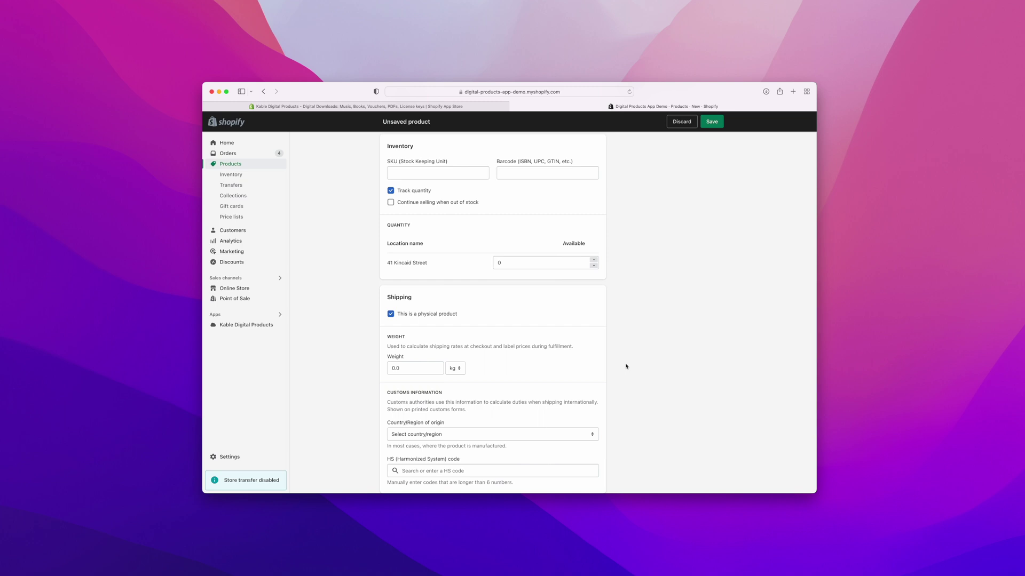
{"action": "left_click", "coordinate": [390, 190]}
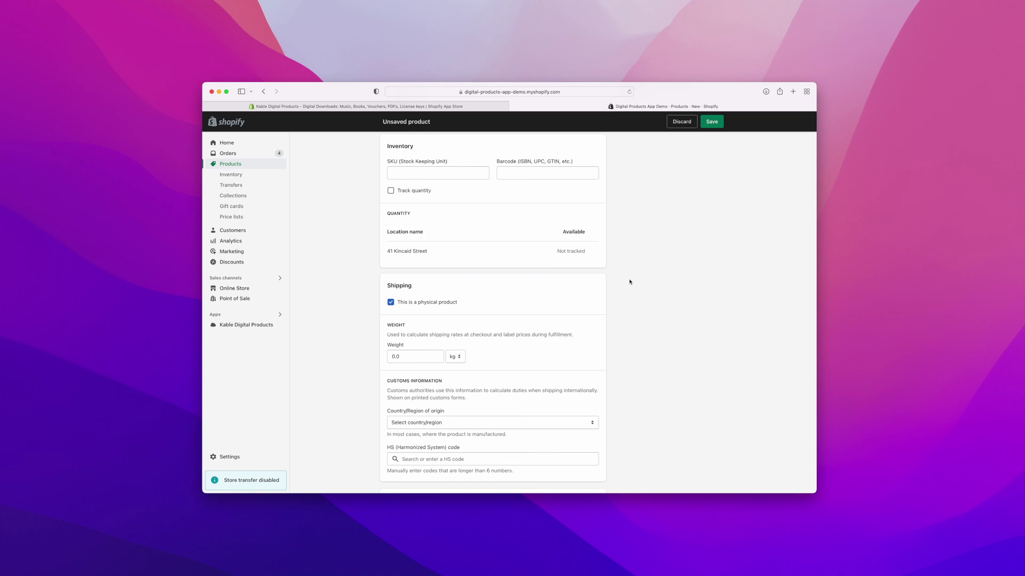
{"action": "scroll", "coordinate": [630, 282], "scroll_direction": "down", "scroll_amount": 2}
{"action": "left_click", "coordinate": [419, 272]}
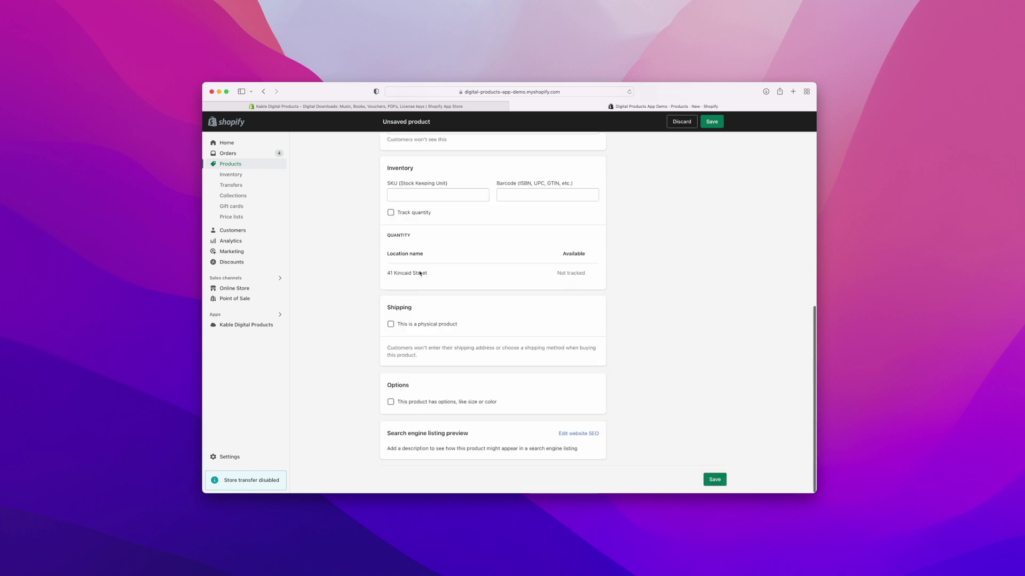
{"action": "scroll", "coordinate": [614, 305], "scroll_direction": "up", "scroll_amount": 15}
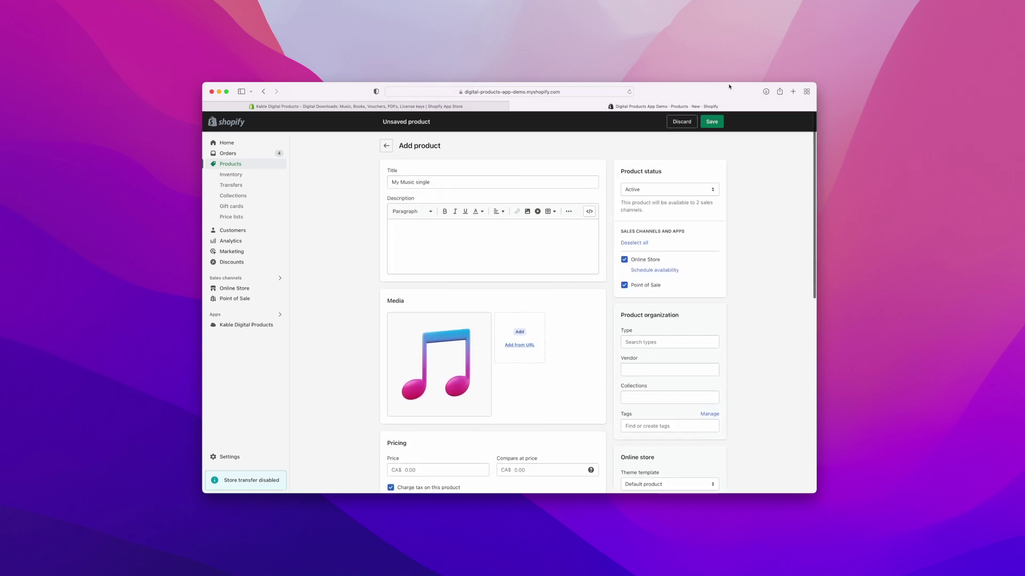
{"action": "left_click", "coordinate": [712, 123]}
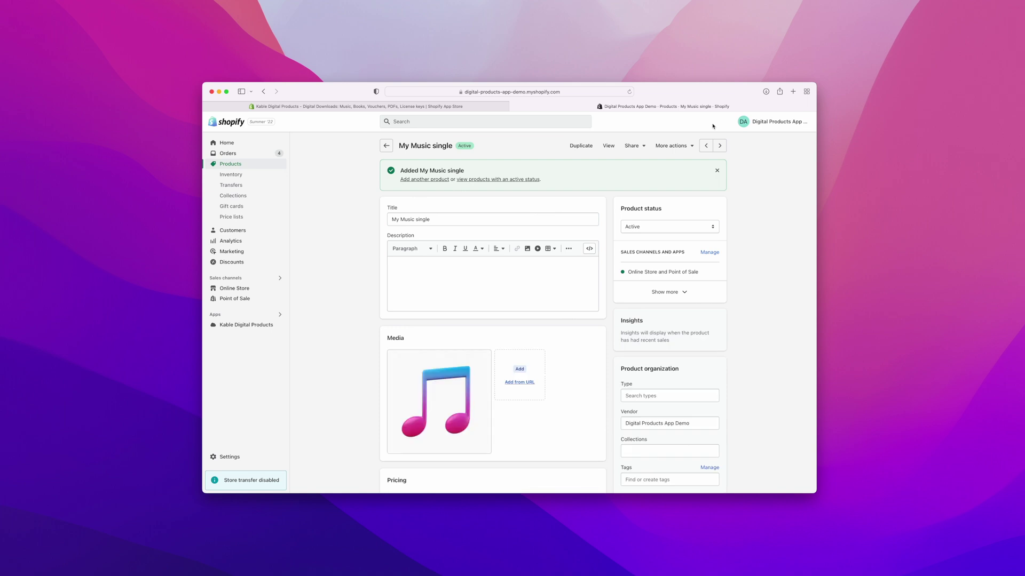
Step: Open the Kable Digital Products app from the Apps sidebar
{"action": "left_click", "coordinate": [256, 327]}
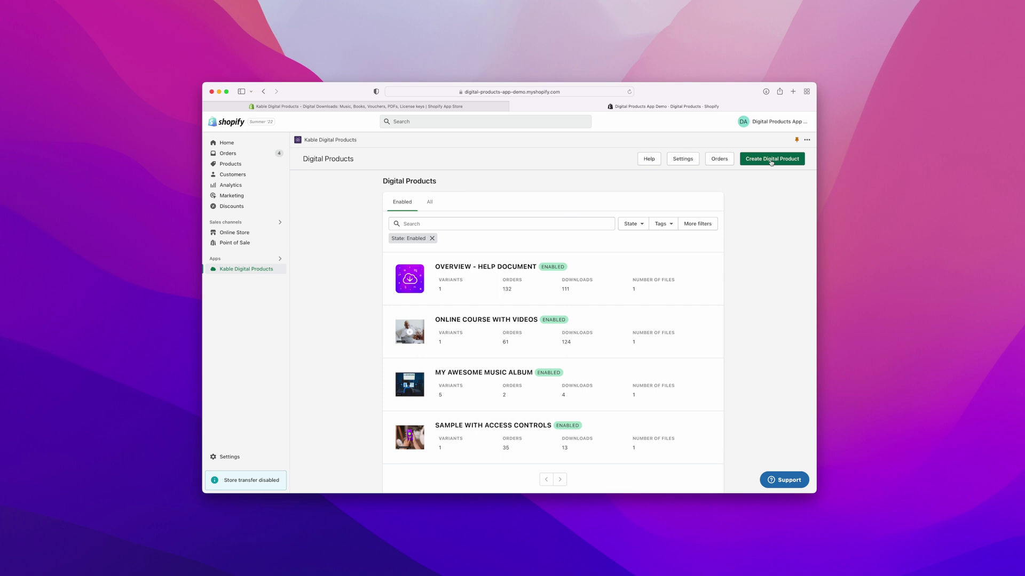
Step: Create a Kable digital product linked to the My Music single store product and save it
{"action": "left_click", "coordinate": [770, 161]}
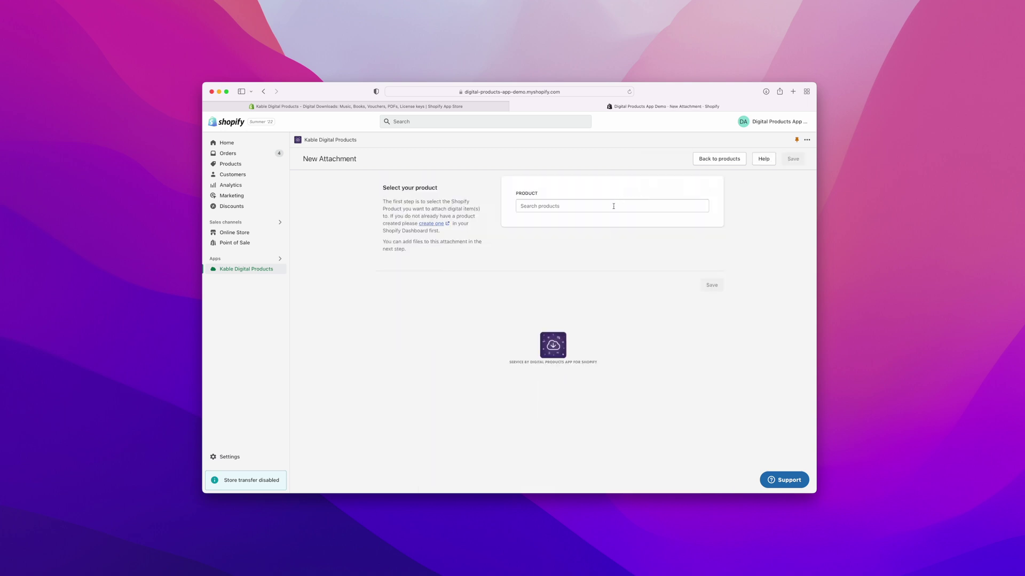
{"action": "left_click", "coordinate": [613, 205]}
{"action": "scroll", "coordinate": [633, 283], "scroll_direction": "down", "scroll_amount": 5}
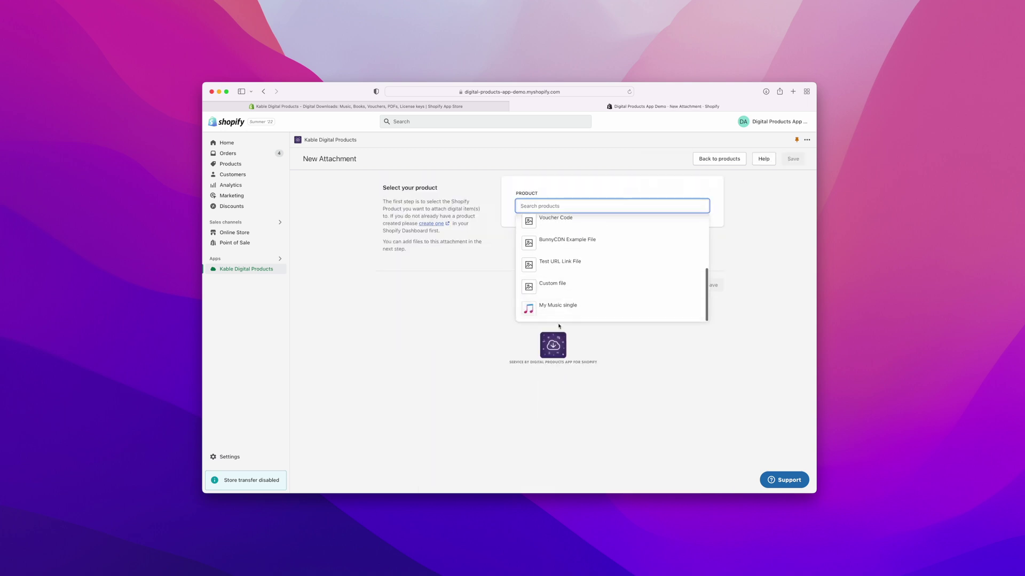
{"action": "left_click", "coordinate": [557, 307]}
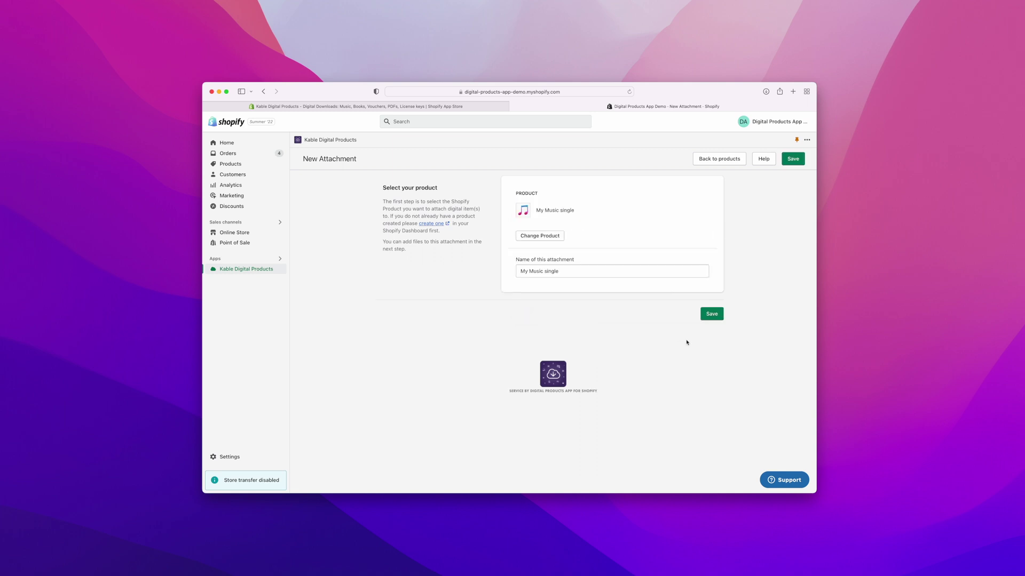
{"action": "left_click", "coordinate": [710, 315]}
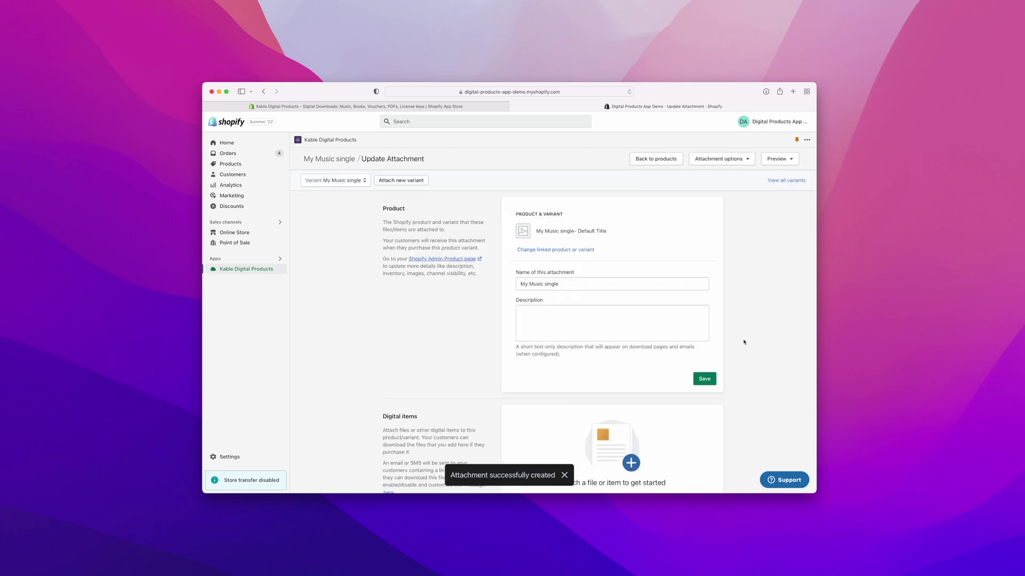
Step: Upload My Music Single.mp3 as the attachment's digital item
{"action": "scroll", "coordinate": [745, 342], "scroll_direction": "down", "scroll_amount": 5}
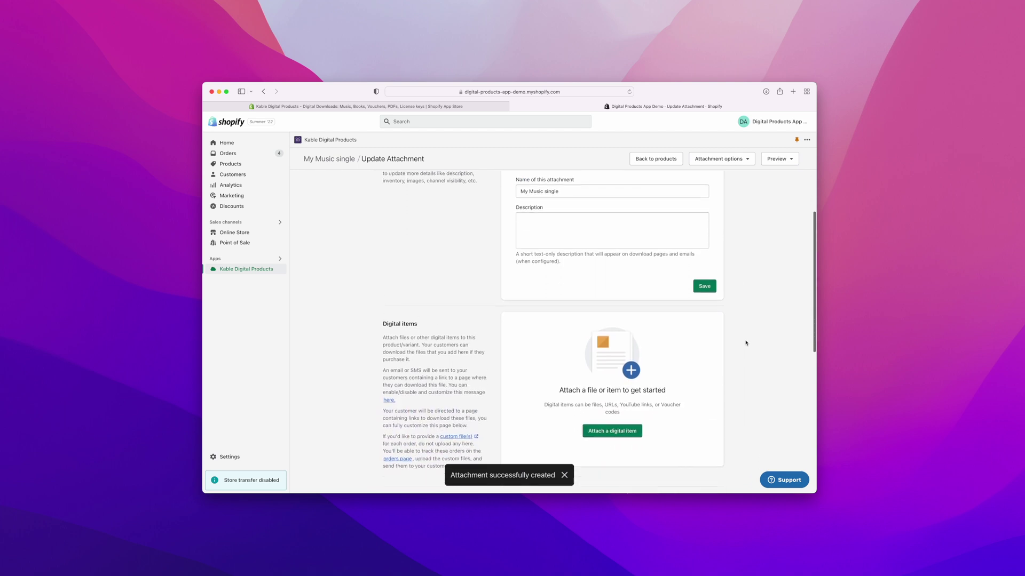
{"action": "left_click", "coordinate": [612, 329]}
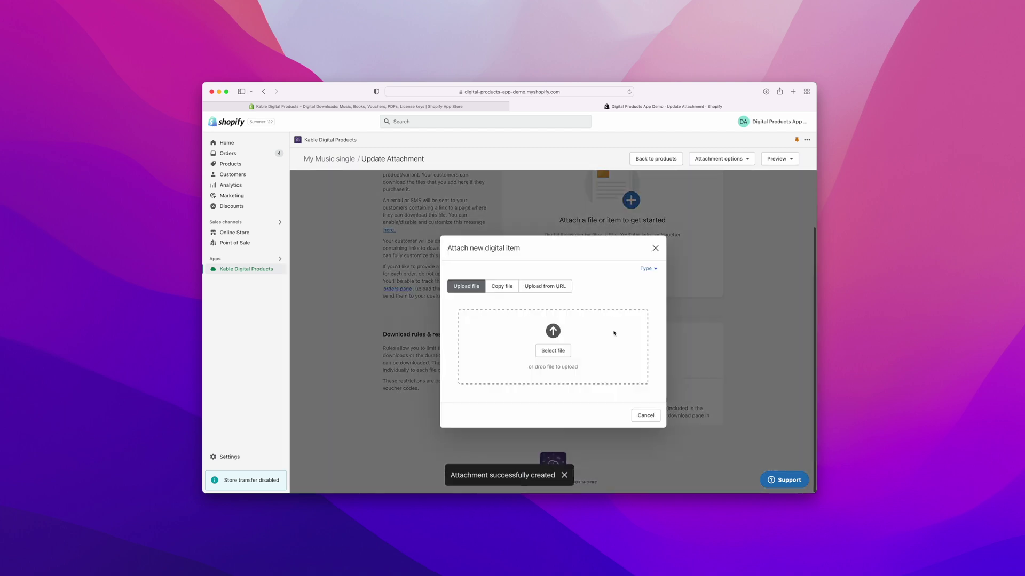
{"action": "left_click", "coordinate": [553, 350]}
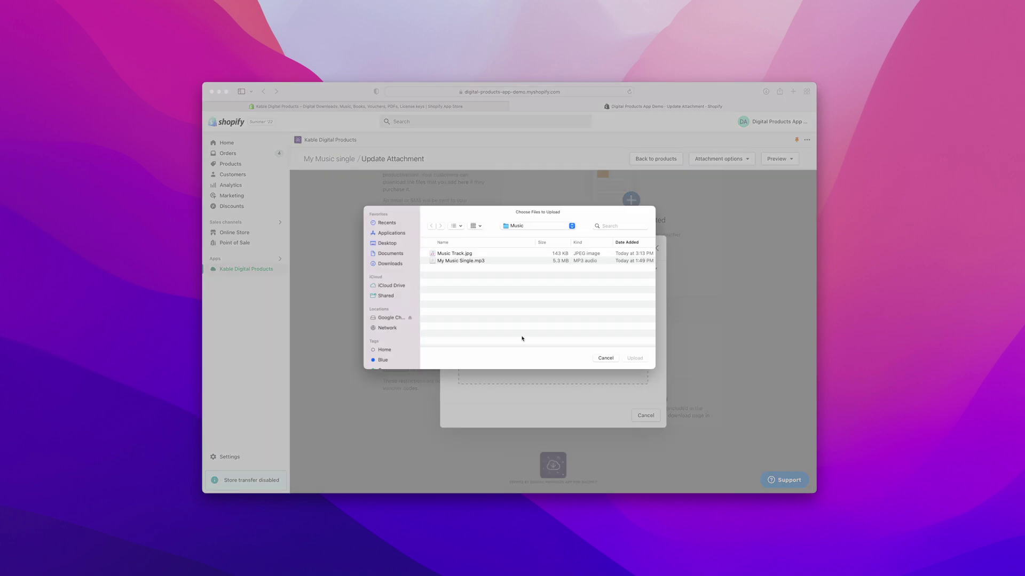
{"action": "left_click", "coordinate": [479, 262]}
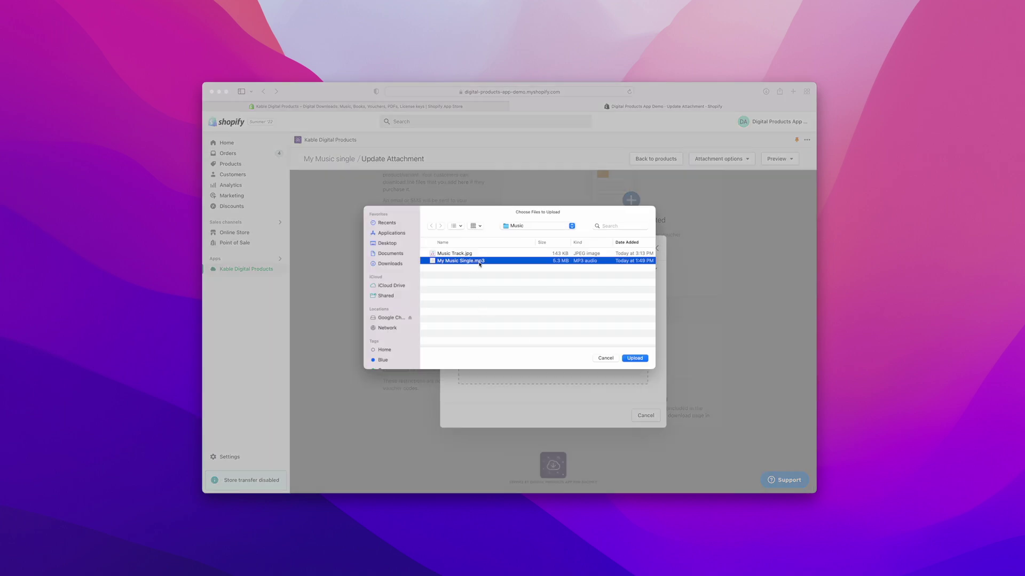
{"action": "left_click", "coordinate": [635, 359]}
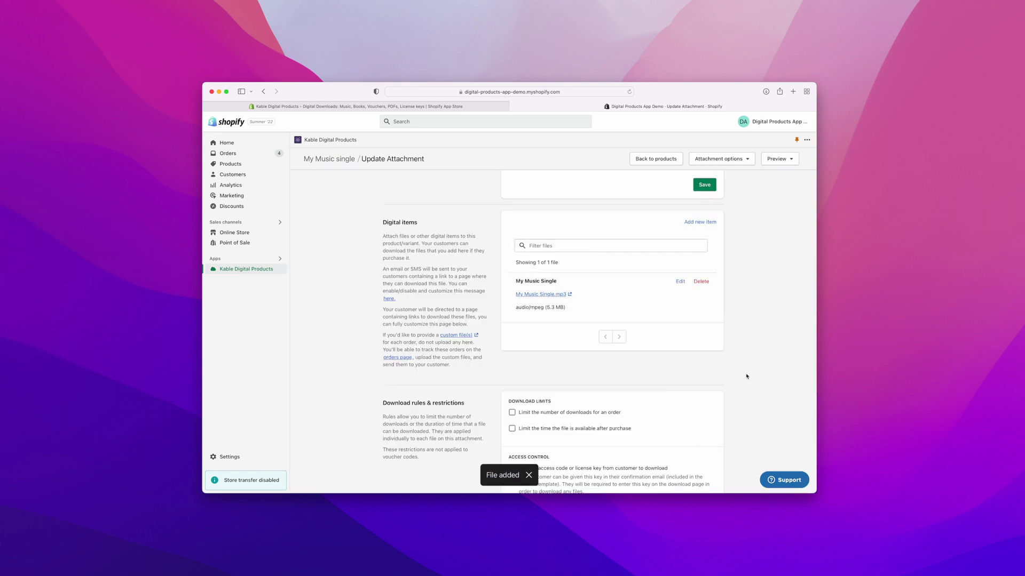
{"action": "scroll", "coordinate": [746, 376], "scroll_direction": "up", "scroll_amount": 5}
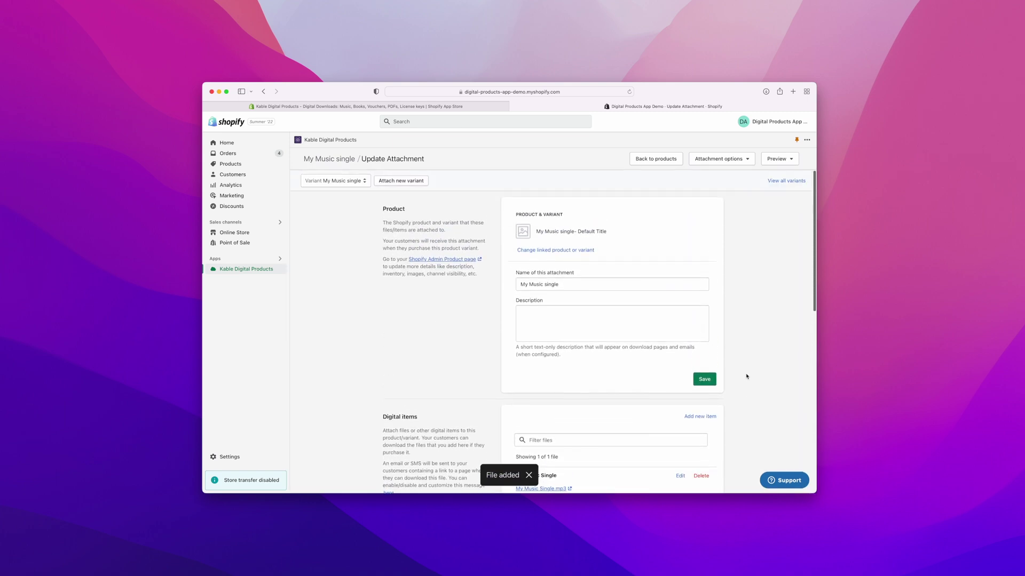
Step: Leave both the per-order download limit and the download time limit switched off
{"action": "scroll", "coordinate": [746, 376], "scroll_direction": "down", "scroll_amount": 5}
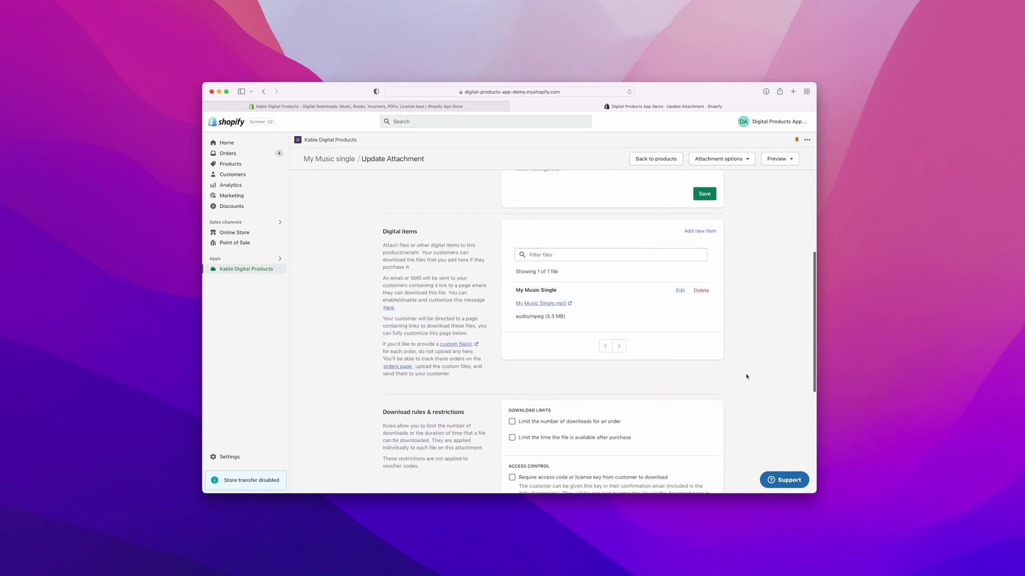
{"action": "scroll", "coordinate": [746, 376], "scroll_direction": "down", "scroll_amount": 3}
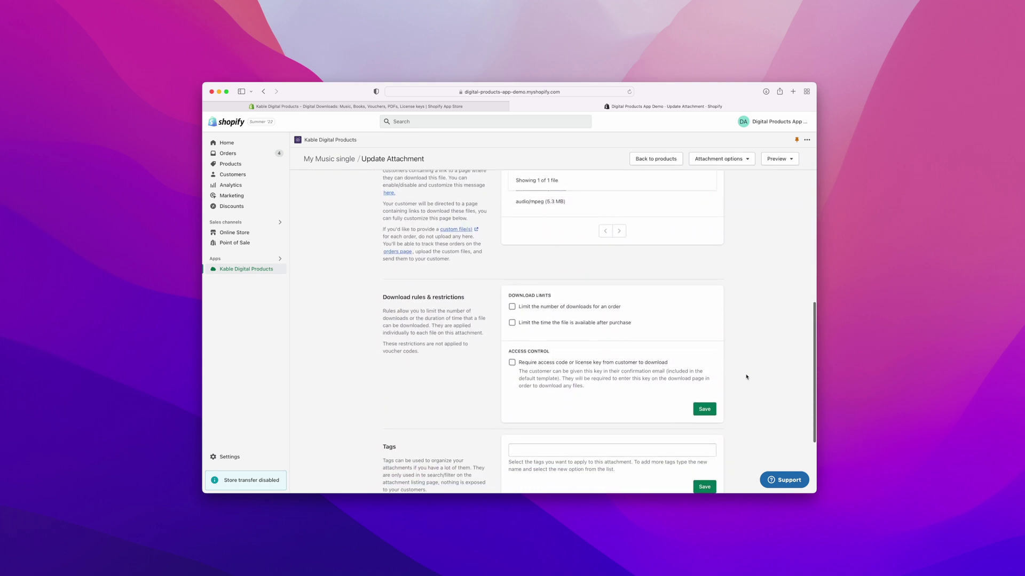
{"action": "scroll", "coordinate": [746, 377], "scroll_direction": "down", "scroll_amount": 3}
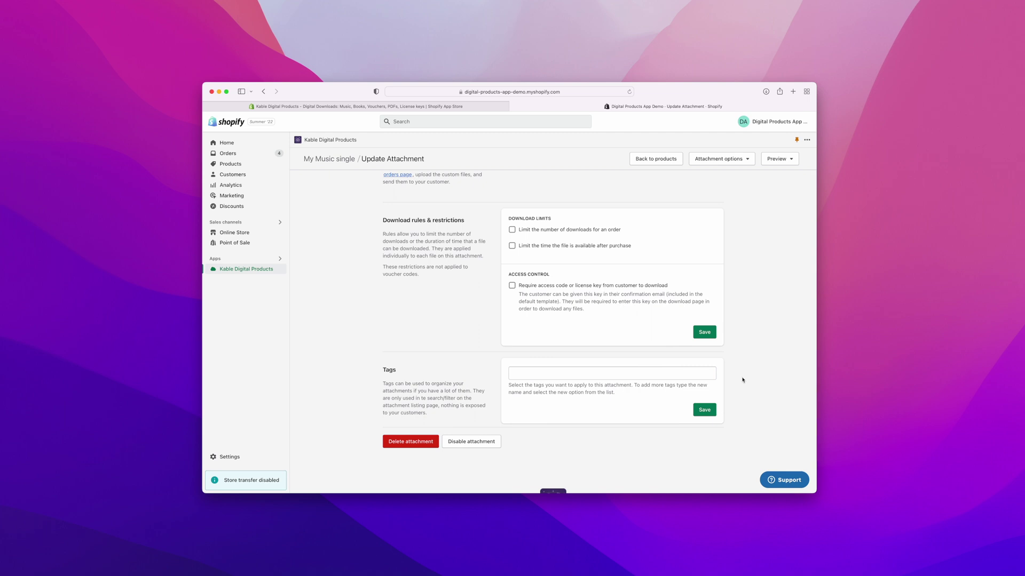
{"action": "left_click", "coordinate": [548, 231]}
{"action": "left_click", "coordinate": [548, 231]}
{"action": "left_click", "coordinate": [548, 246]}
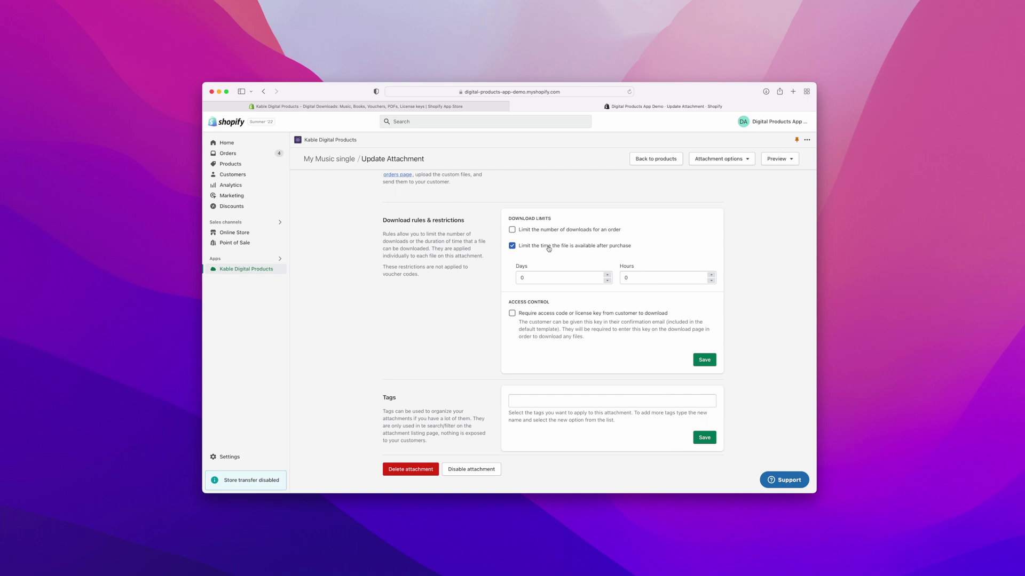
{"action": "left_click", "coordinate": [548, 246]}
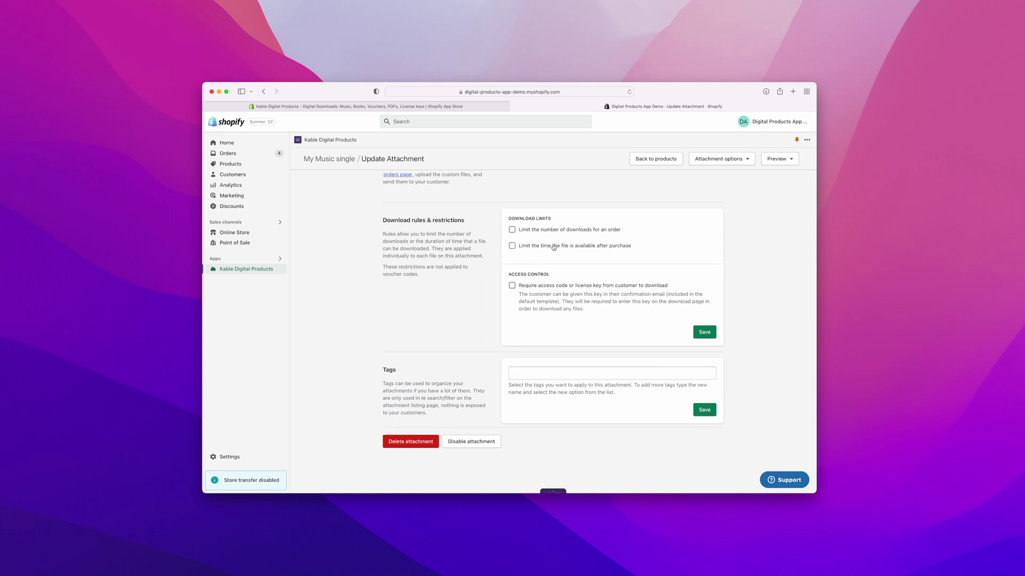
Step: Try the access key requirement, then leave it turned off
{"action": "left_click", "coordinate": [512, 286]}
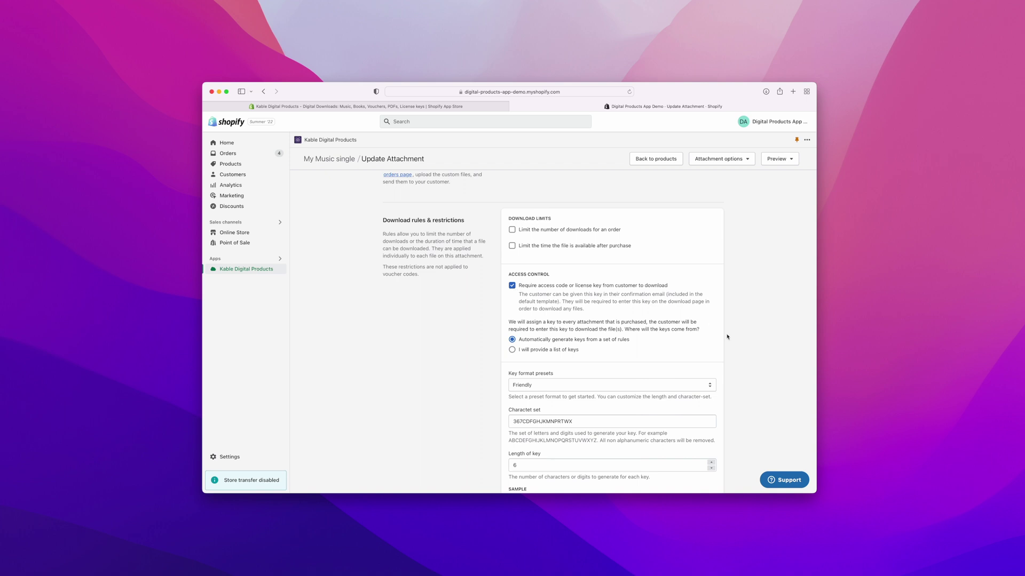
{"action": "scroll", "coordinate": [755, 358], "scroll_direction": "down", "scroll_amount": 4}
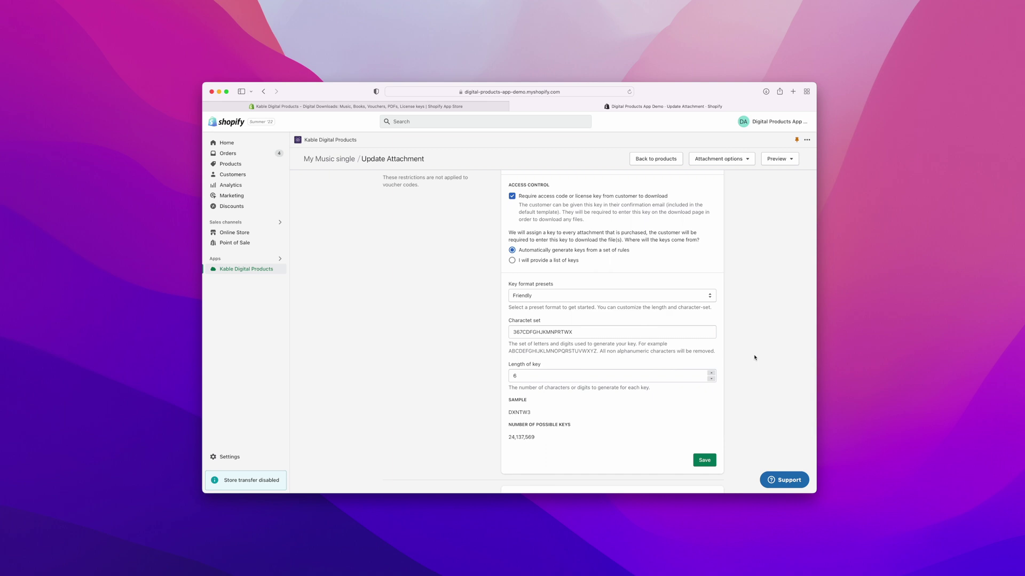
{"action": "scroll", "coordinate": [730, 386], "scroll_direction": "up", "scroll_amount": 3}
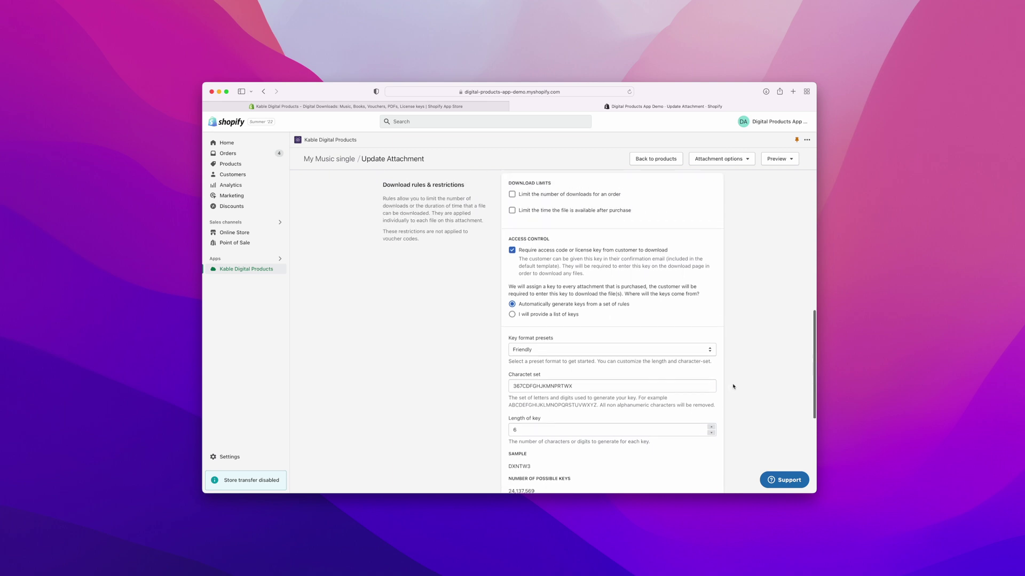
{"action": "left_click", "coordinate": [507, 277]}
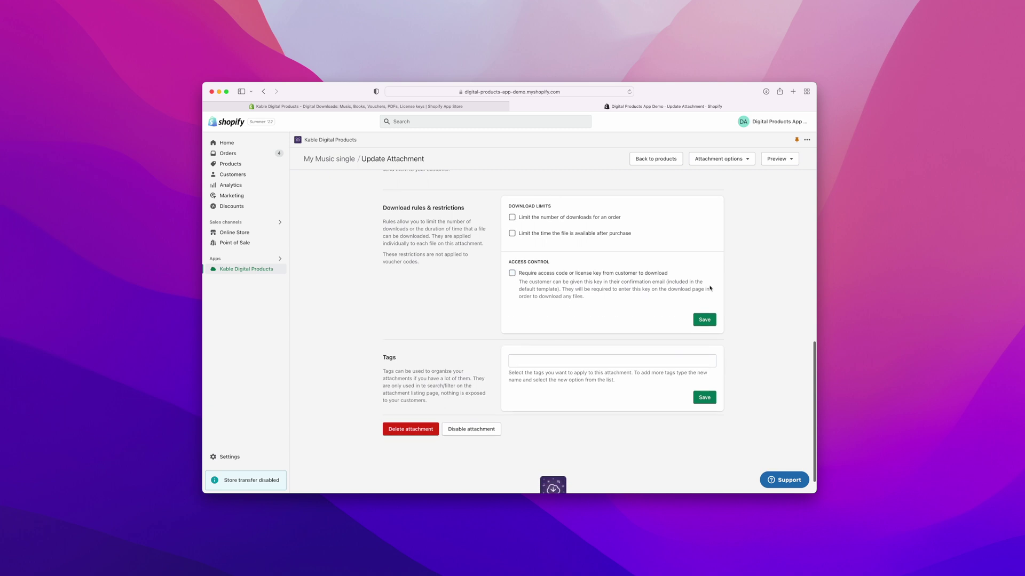
{"action": "scroll", "coordinate": [735, 299], "scroll_direction": "up", "scroll_amount": 10}
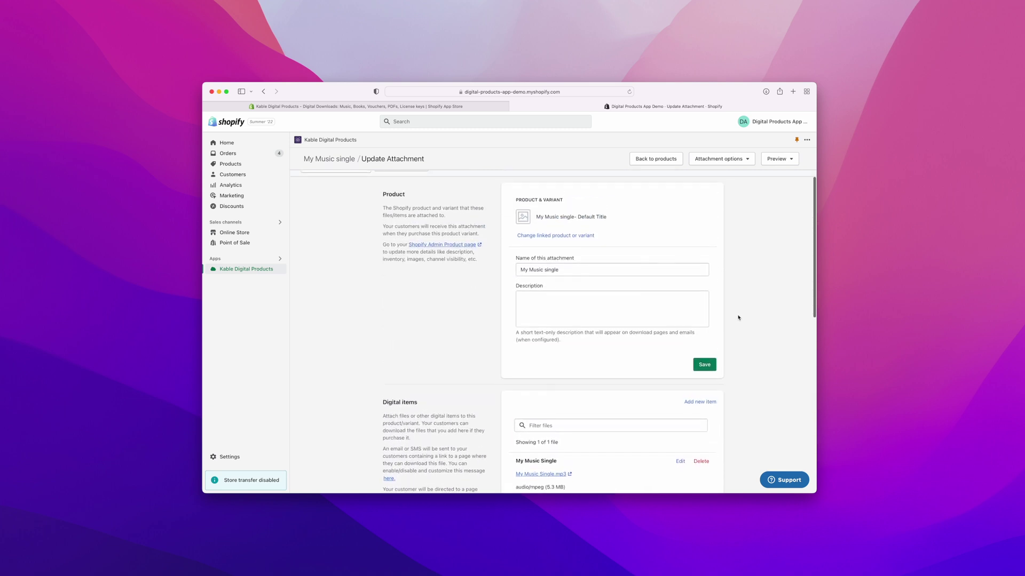
{"action": "left_click", "coordinate": [790, 160]}
{"action": "left_click", "coordinate": [779, 178]}
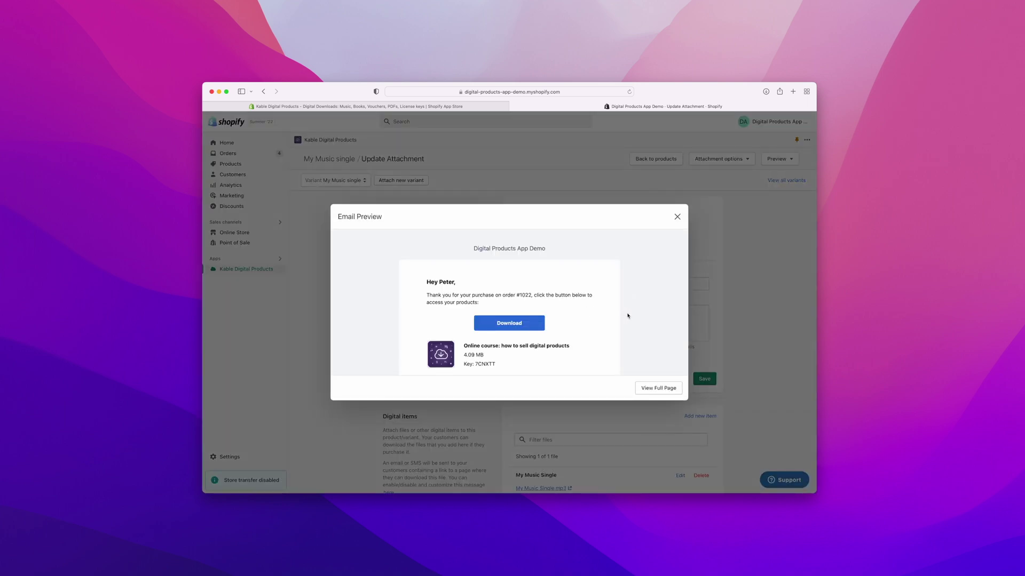
{"action": "scroll", "coordinate": [627, 315], "scroll_direction": "down", "scroll_amount": 3}
{"action": "scroll", "coordinate": [631, 312], "scroll_direction": "up", "scroll_amount": 3}
{"action": "left_click", "coordinate": [677, 216]}
{"action": "left_click", "coordinate": [786, 159]}
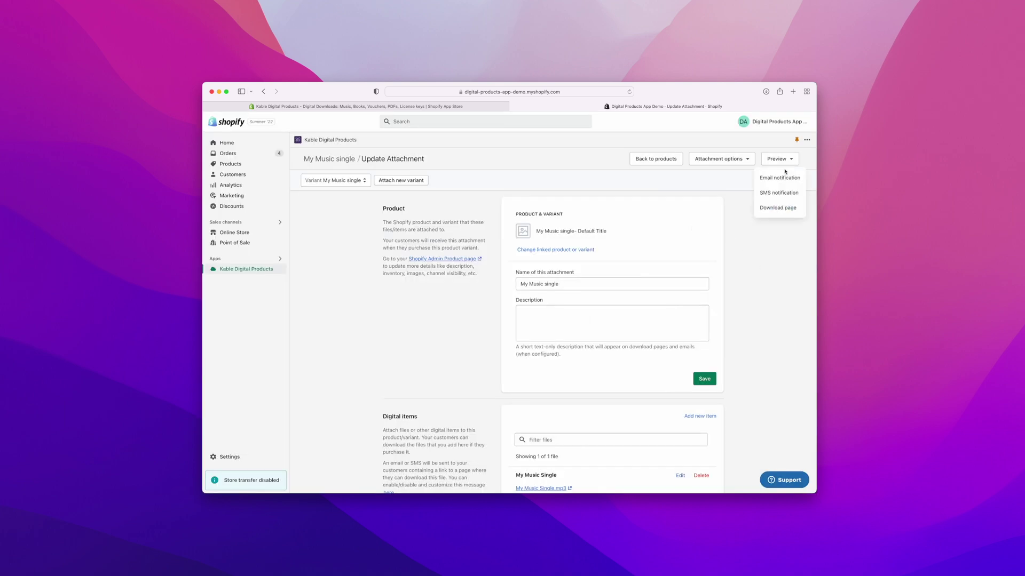
{"action": "left_click", "coordinate": [772, 198]}
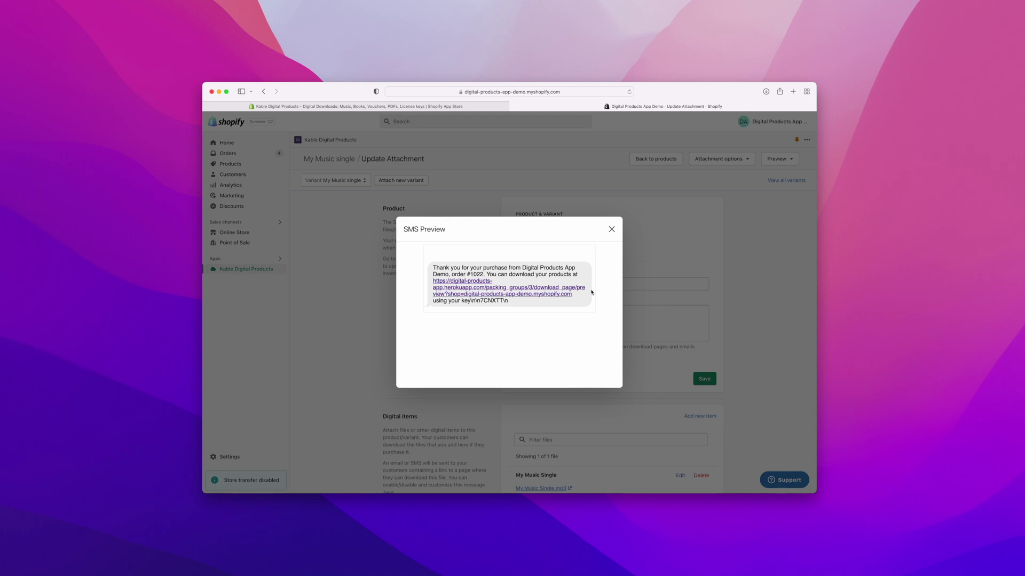
{"action": "left_click", "coordinate": [612, 229]}
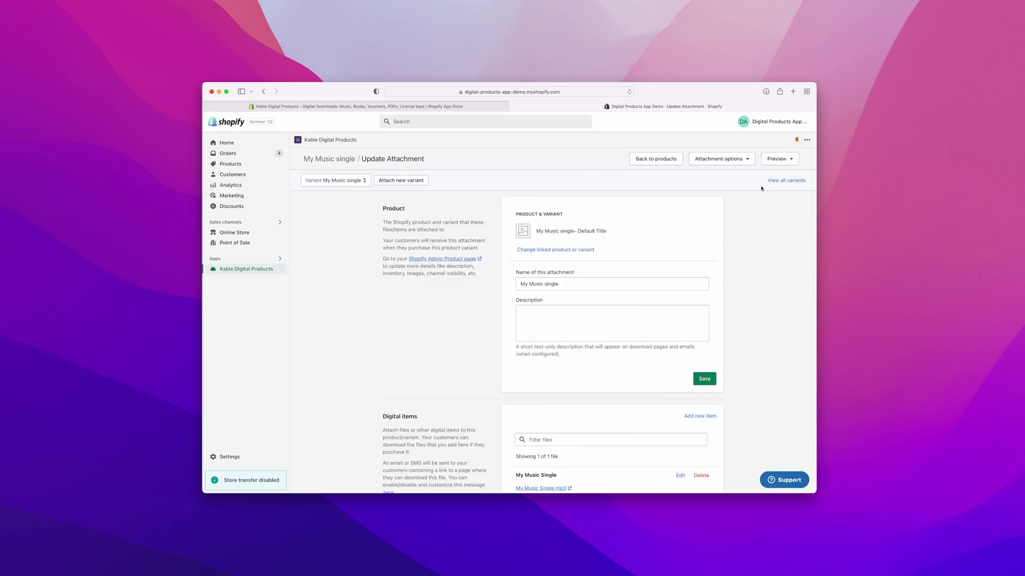
{"action": "left_click", "coordinate": [780, 159]}
{"action": "left_click", "coordinate": [775, 209]}
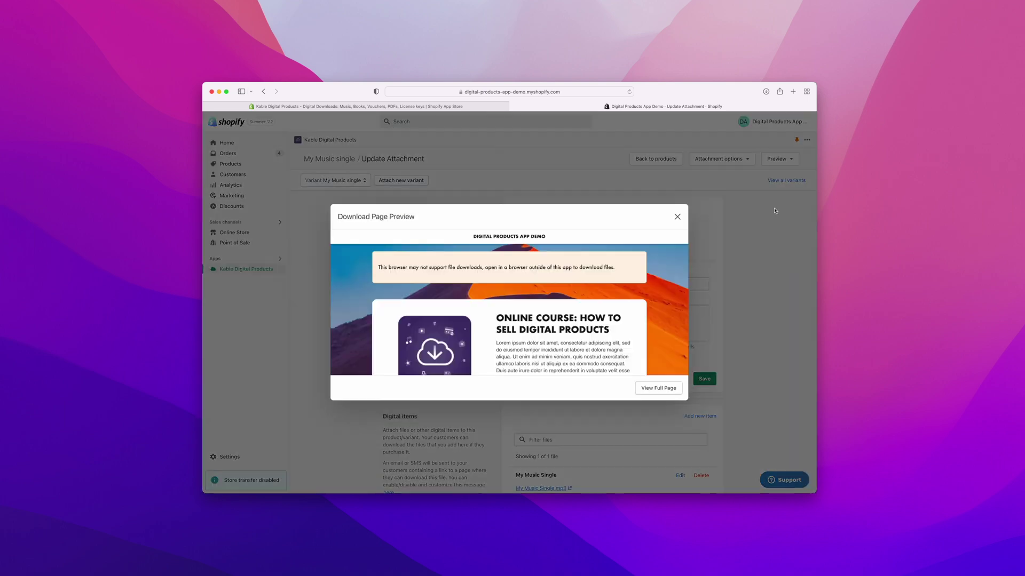
{"action": "scroll", "coordinate": [646, 305], "scroll_direction": "down", "scroll_amount": 3}
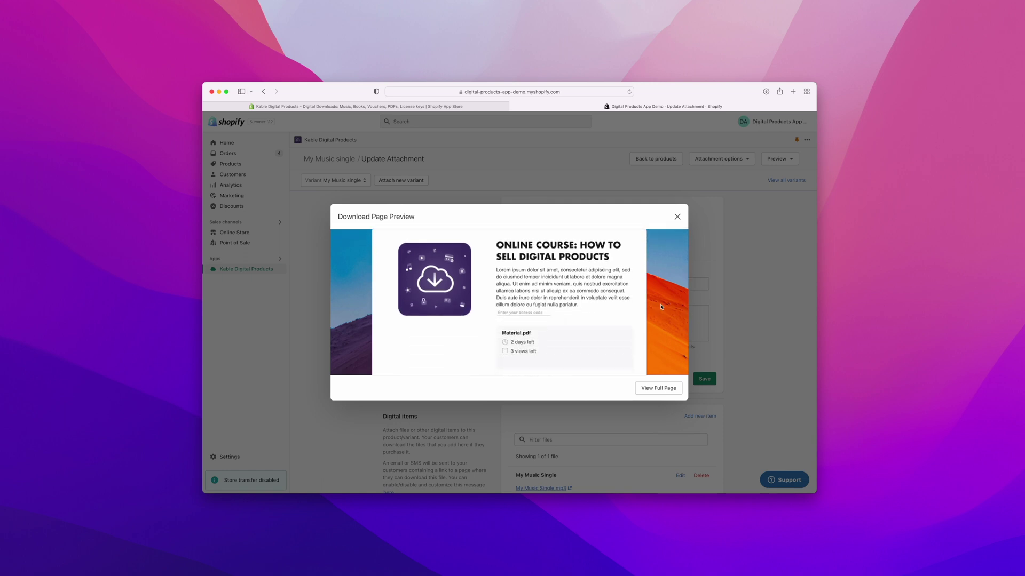
{"action": "left_click", "coordinate": [677, 217]}
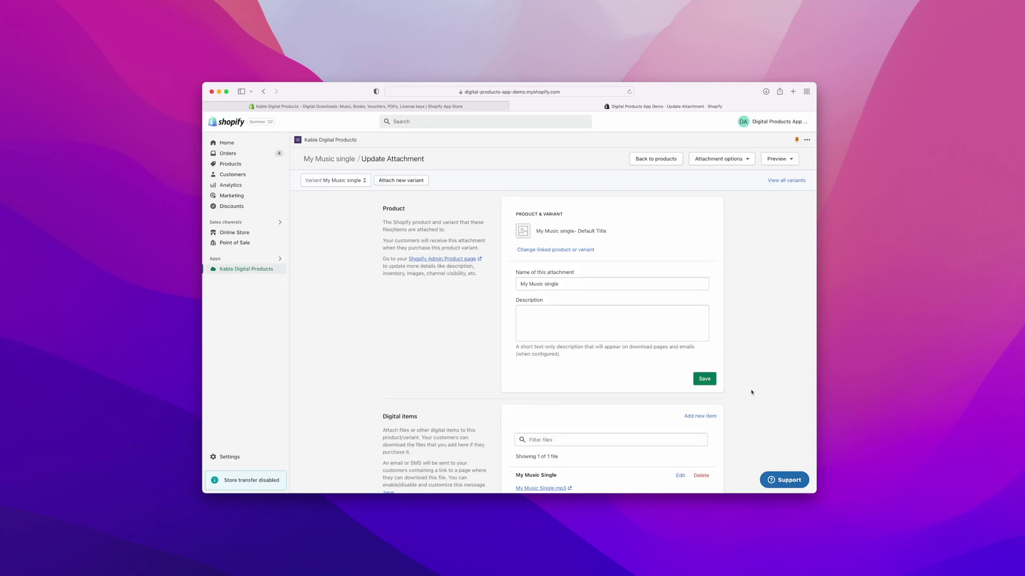
Step: Save the My Music single attachment settings
{"action": "left_click", "coordinate": [706, 382]}
{"action": "scroll", "coordinate": [749, 390], "scroll_direction": "down", "scroll_amount": 5}
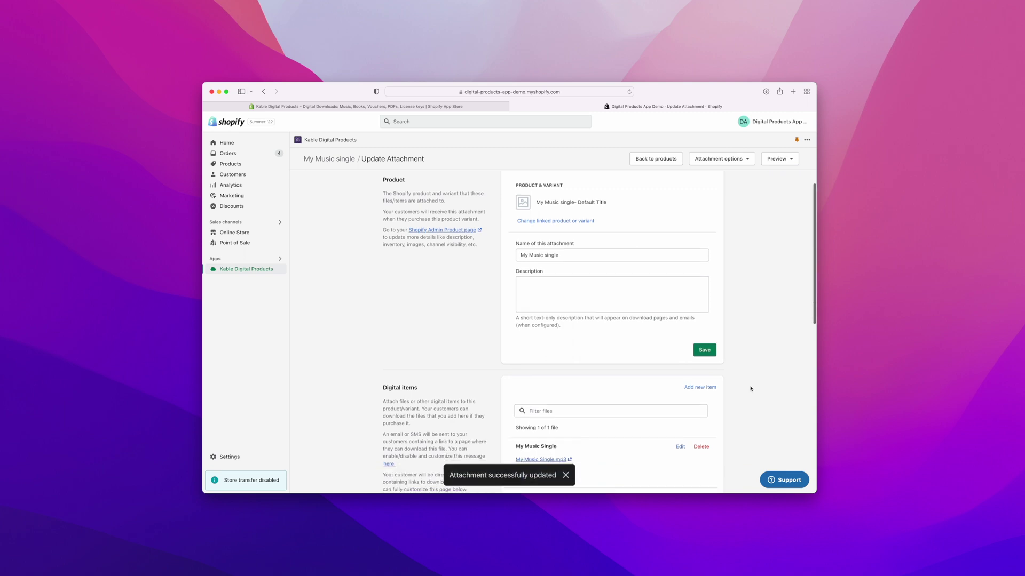
{"action": "scroll", "coordinate": [747, 391], "scroll_direction": "down", "scroll_amount": 2}
{"action": "scroll", "coordinate": [743, 391], "scroll_direction": "up", "scroll_amount": 6}
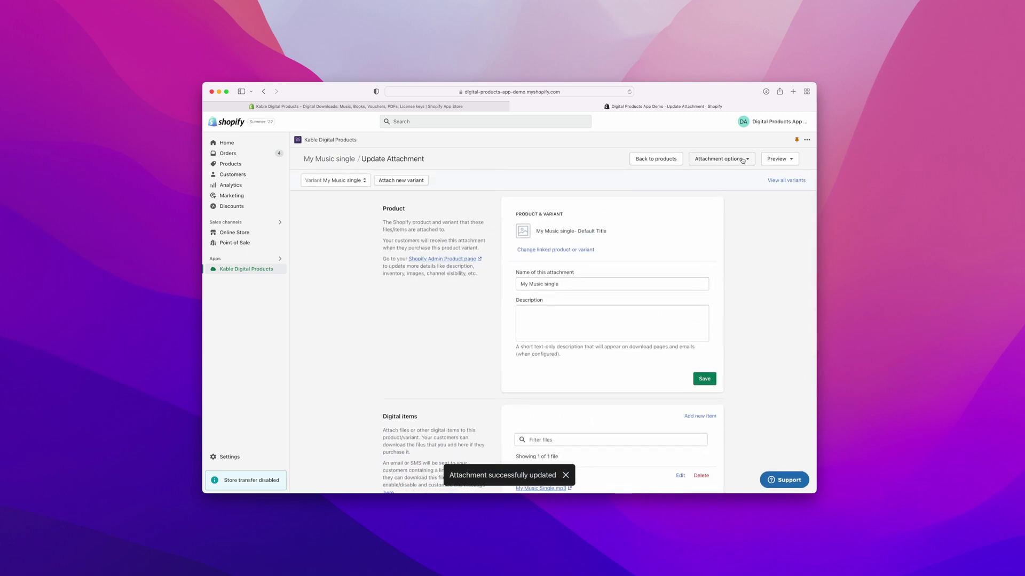
Step: Use Attachment options to view the My Music single product on the storefront
{"action": "left_click", "coordinate": [720, 159]}
{"action": "left_click", "coordinate": [723, 159]}
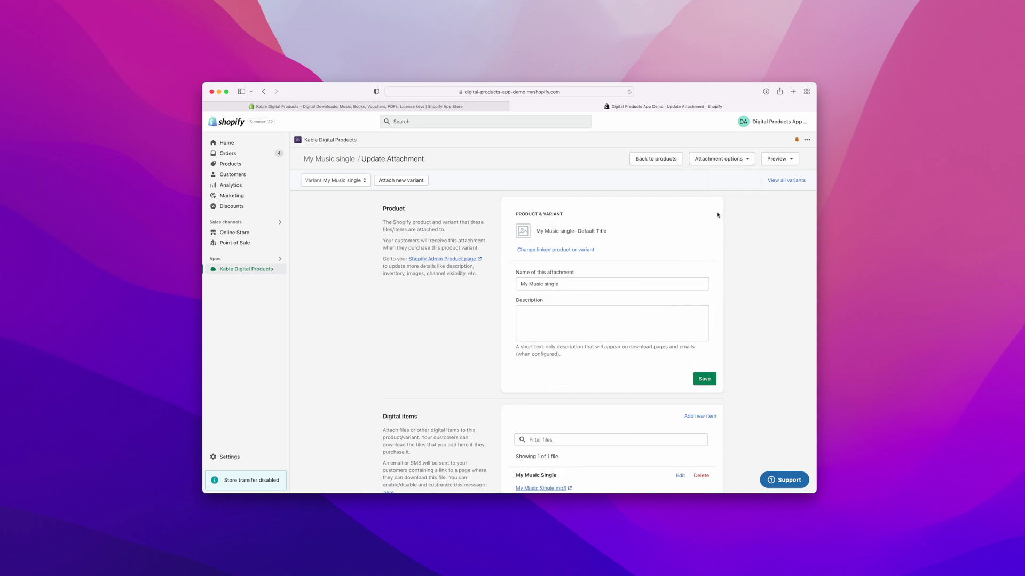
{"action": "left_click", "coordinate": [742, 161]}
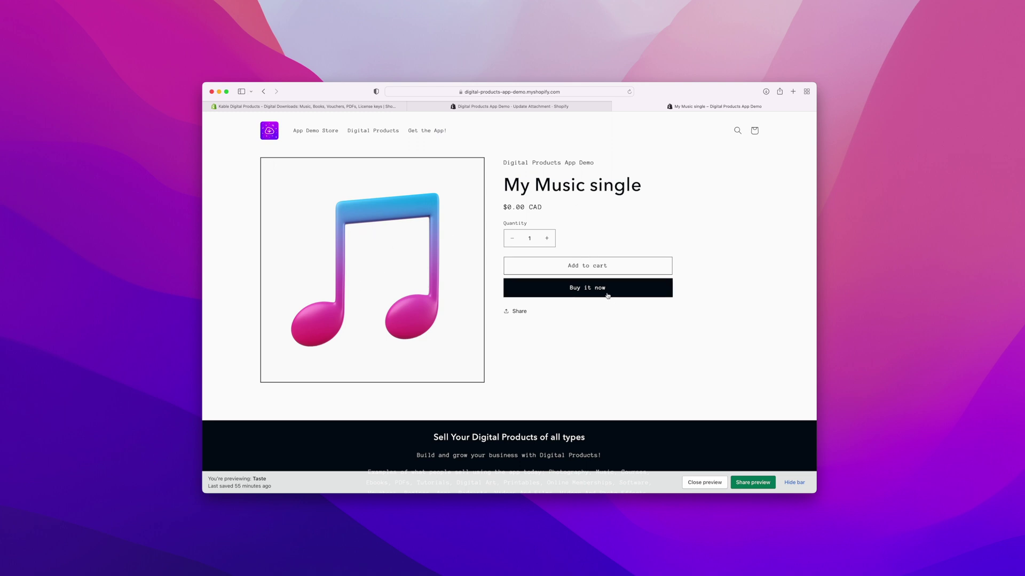
Step: Add My Music single to the cart, check out, and enter the buyer's e-mail, last name and billing address
{"action": "left_click", "coordinate": [599, 266]}
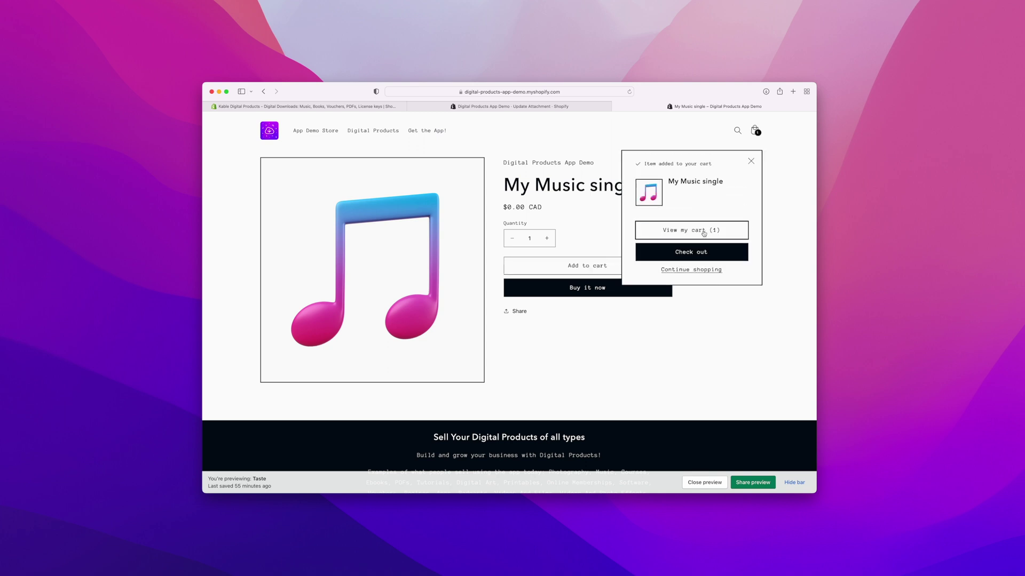
{"action": "left_click", "coordinate": [699, 255]}
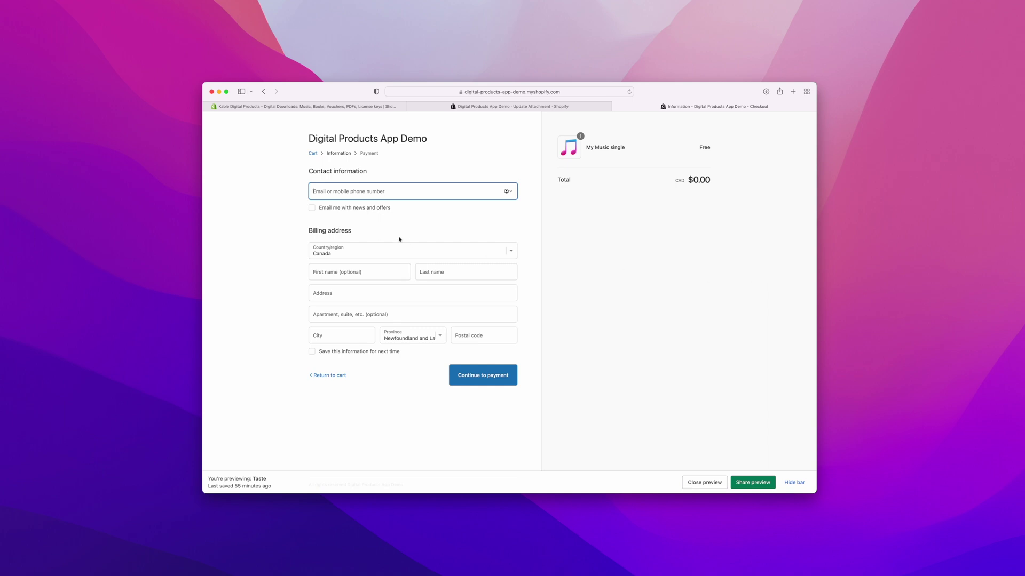
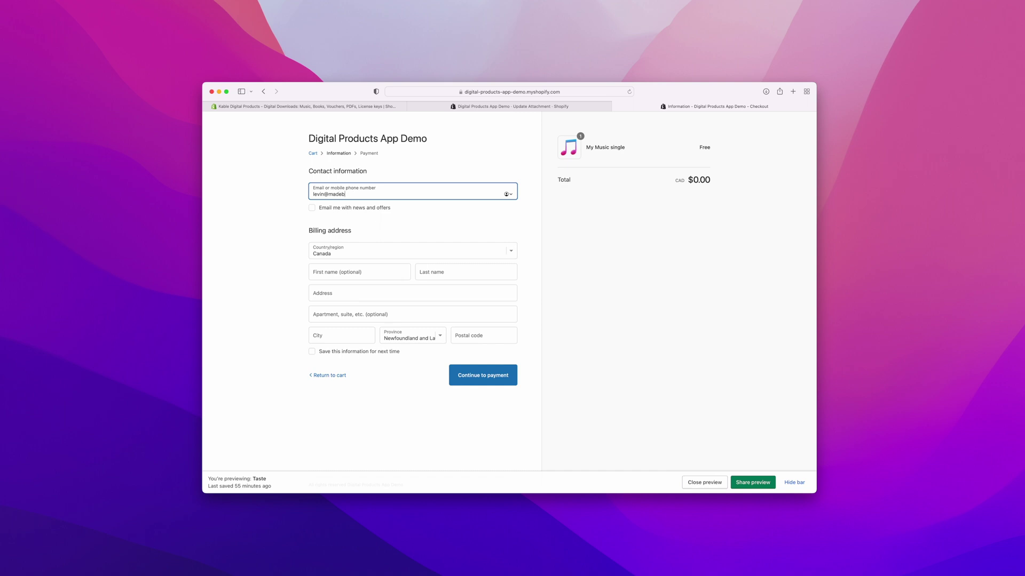
{"action": "left_click", "coordinate": [462, 272]}
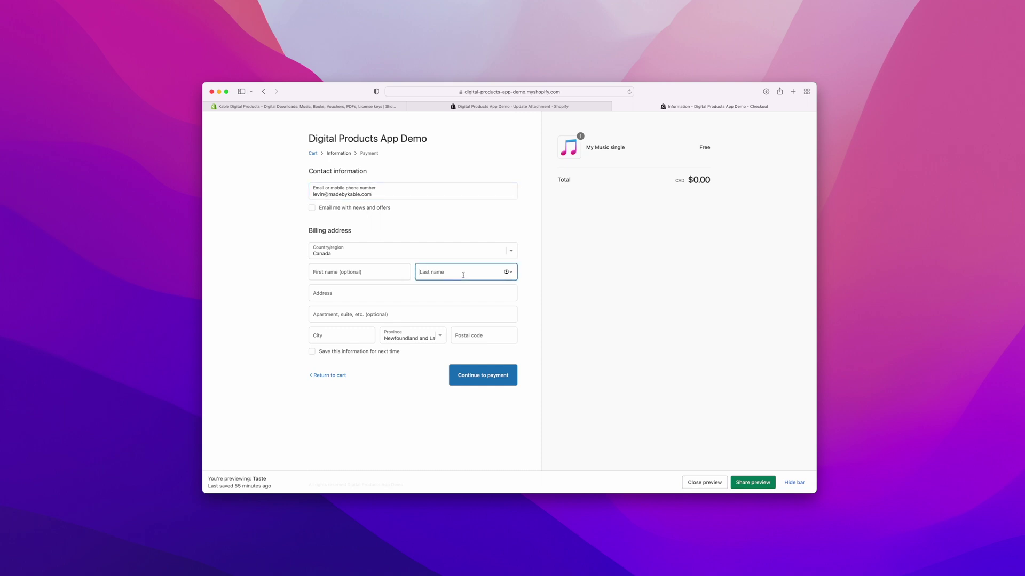
{"action": "type", "text": "MK"}
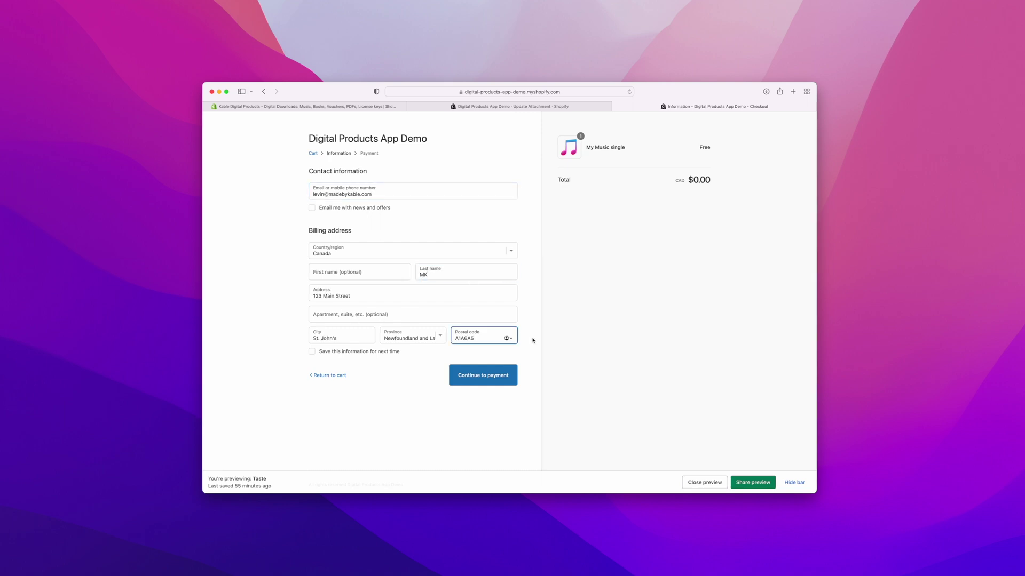
{"action": "left_click", "coordinate": [586, 353]}
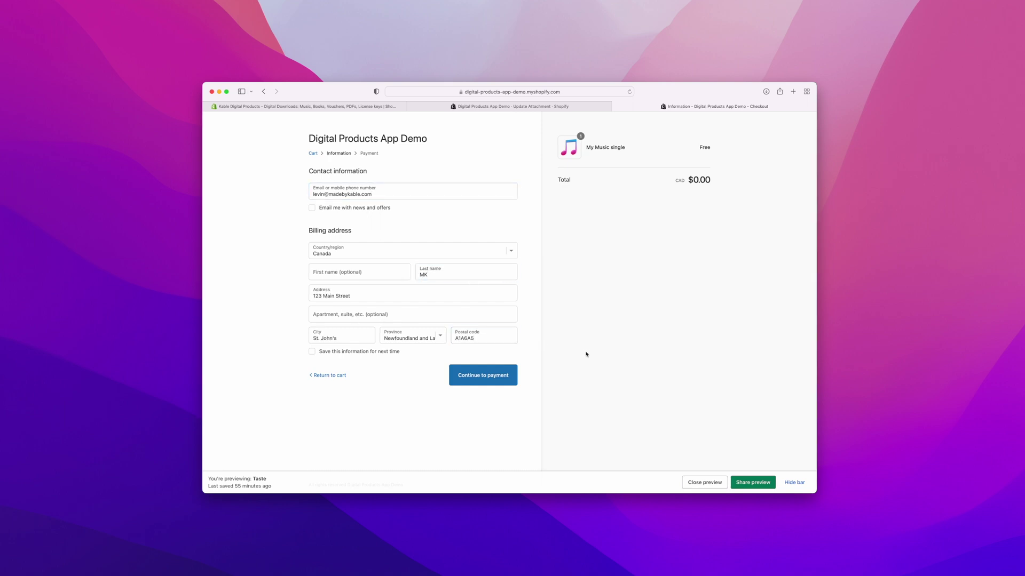
Step: Place the free $0.00 order and return to the Shopify App Store tab
{"action": "left_click", "coordinate": [487, 380]}
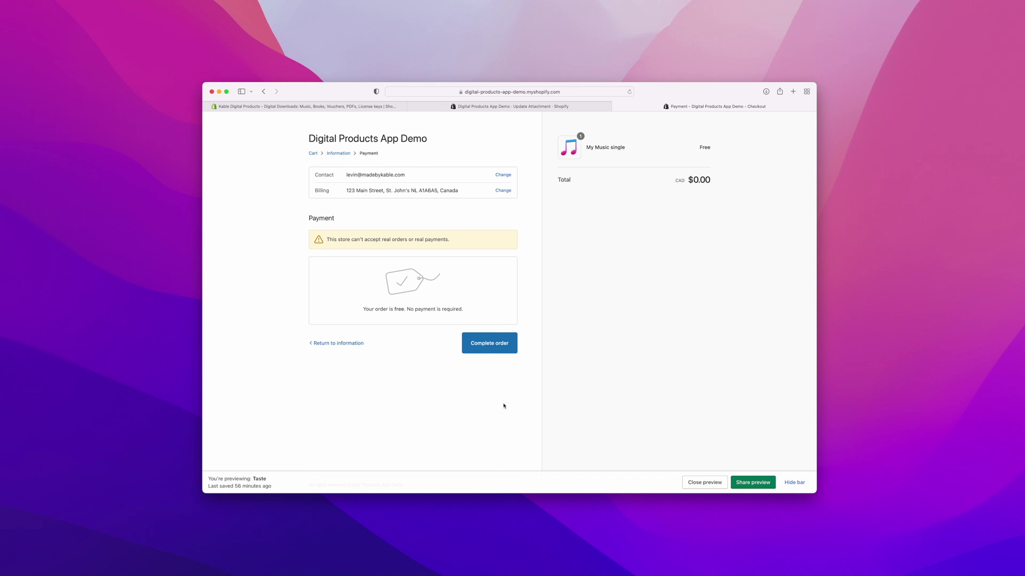
{"action": "left_click", "coordinate": [496, 347]}
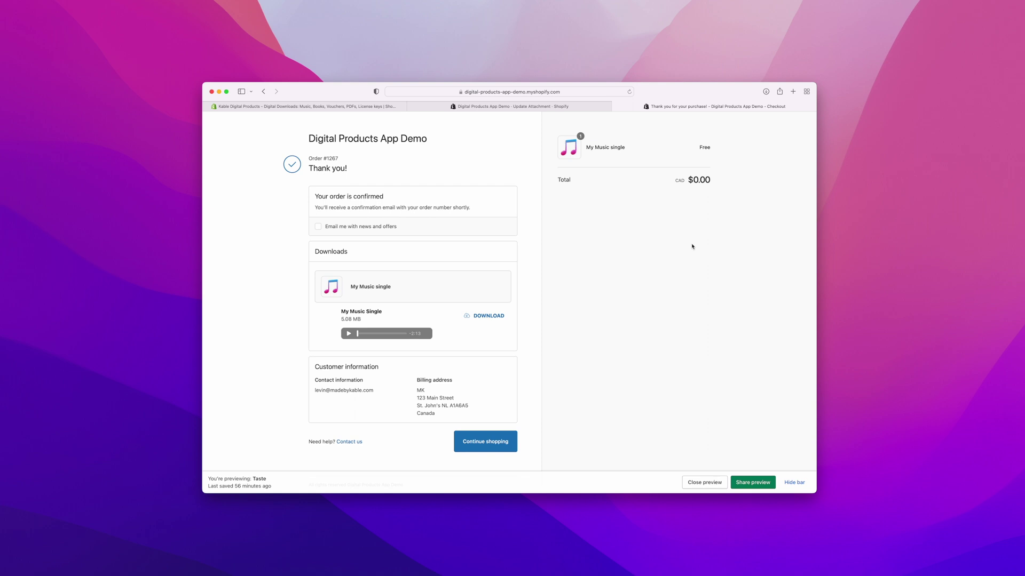
{"action": "key", "text": "super+1"}
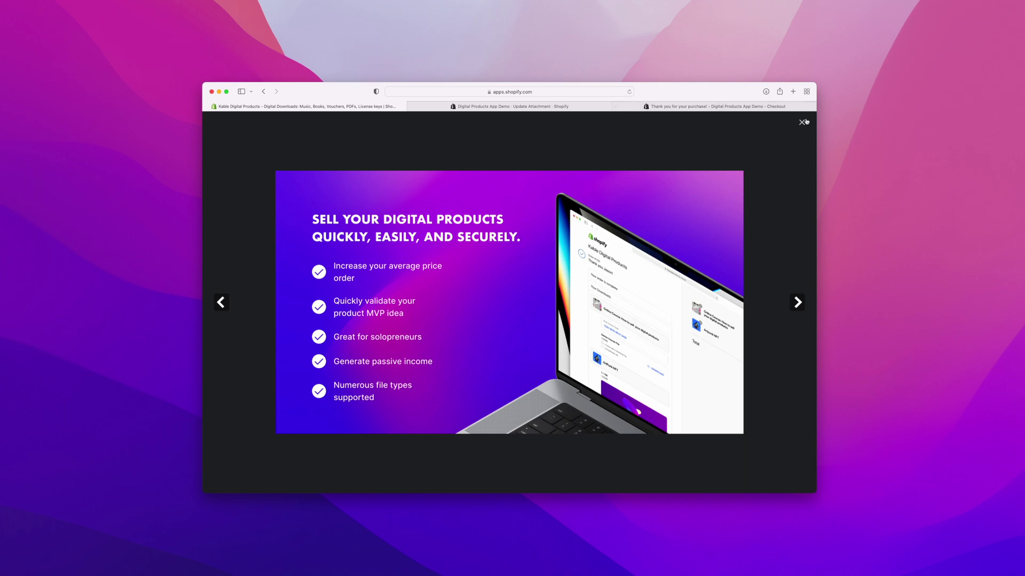
Step: Close the enlarged screenshot to return to the Kable Digital Products listing
{"action": "left_click", "coordinate": [801, 123]}
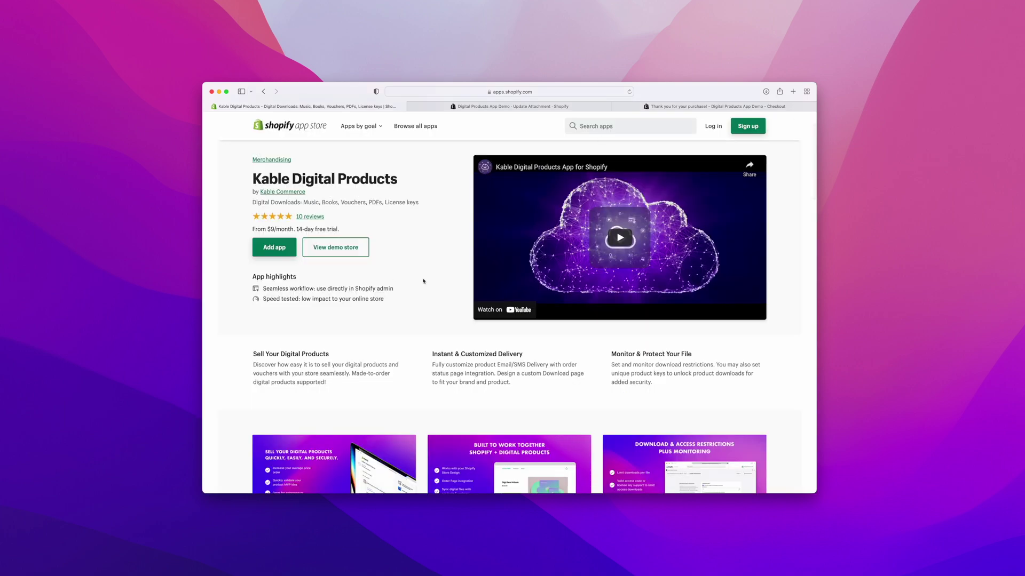